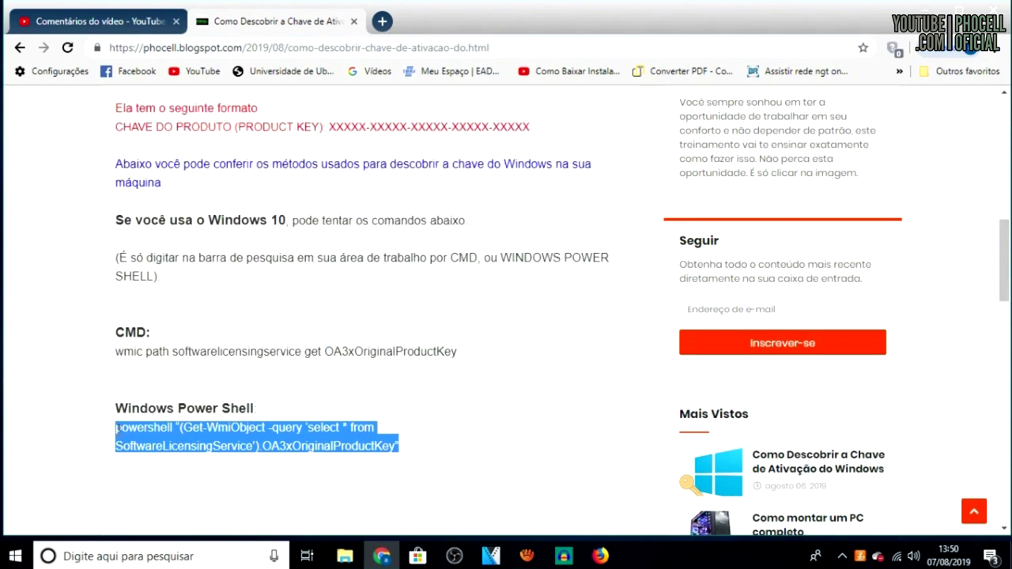
- Download the 64-bit ProduKey archive from the download link in the blog article
left_click(186, 445)
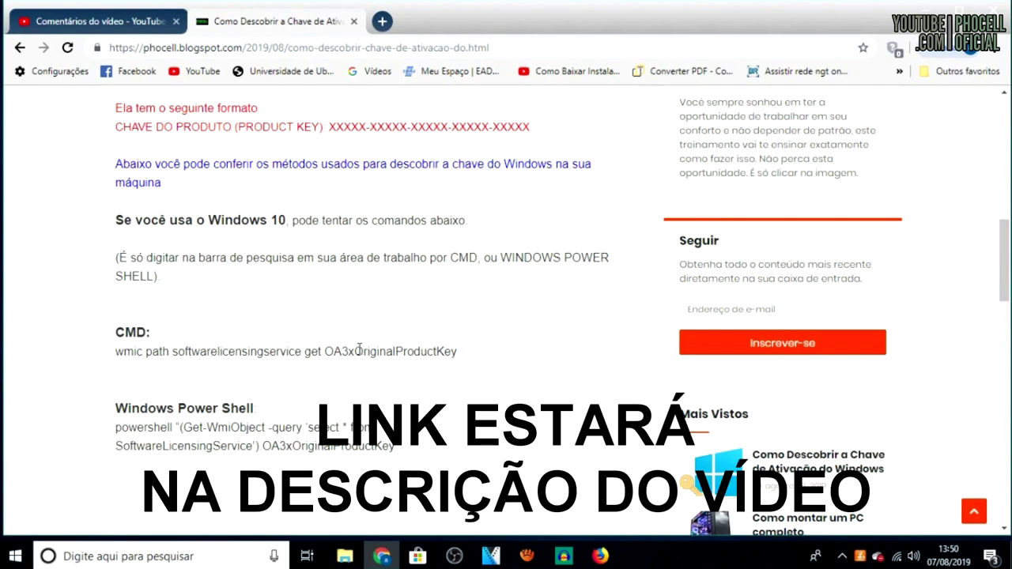
scroll(360, 350, "down", 1)
scroll(360, 349, "down", 3)
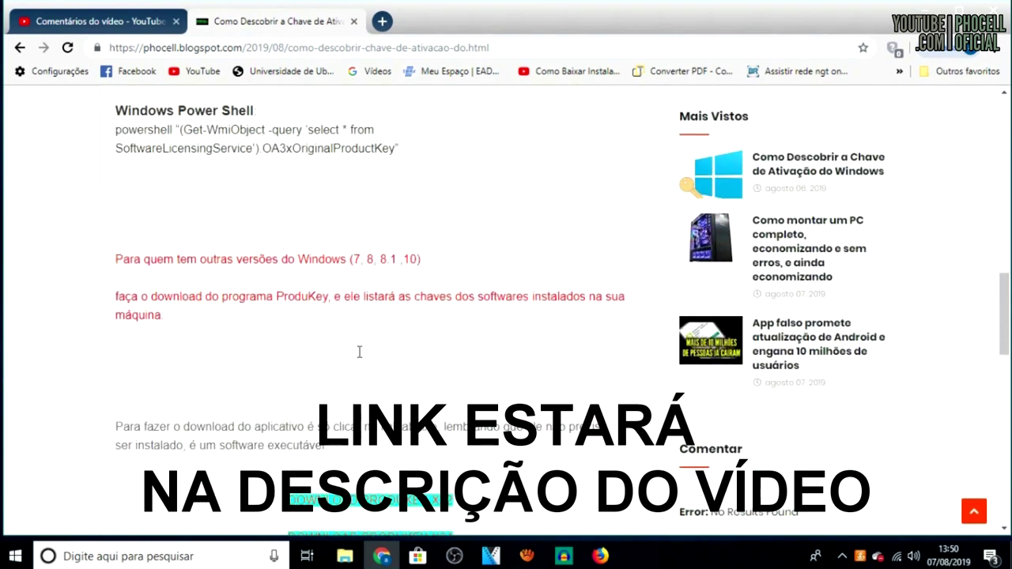
scroll(316, 364, "down", 2)
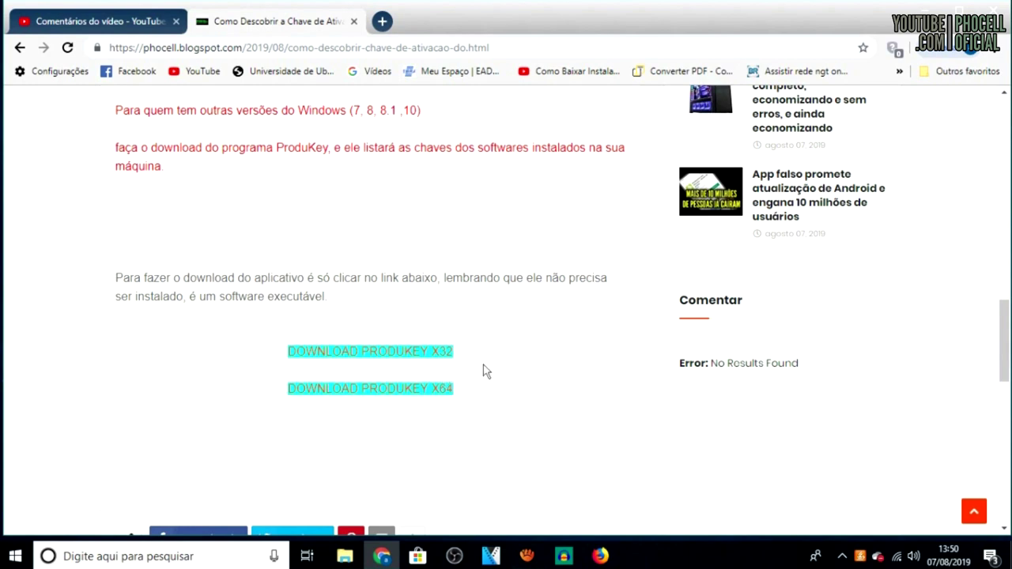
left_click_drag(243, 359, 477, 350)
left_click_drag(173, 405, 472, 397)
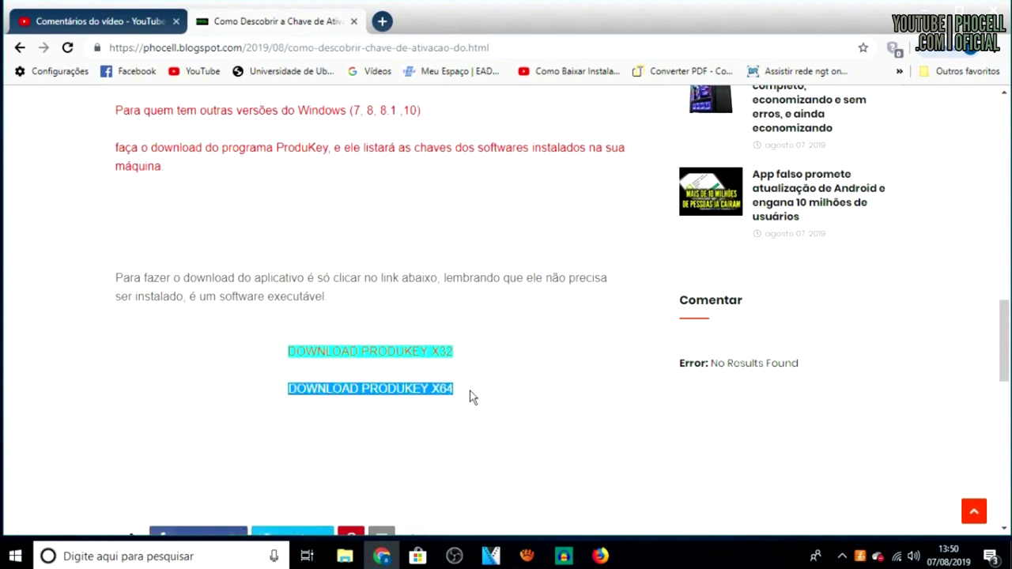
left_click(484, 350)
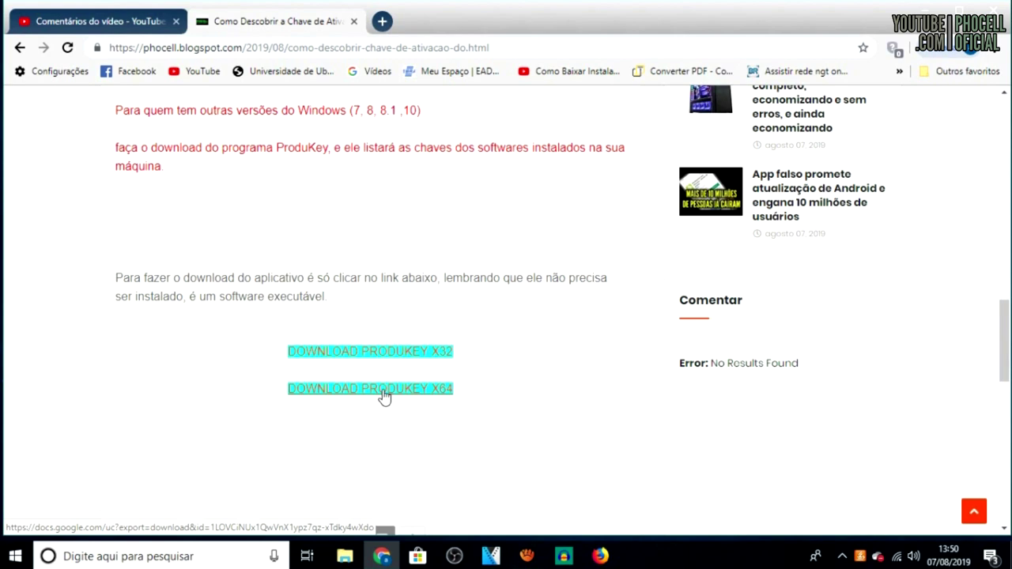
left_click(348, 393)
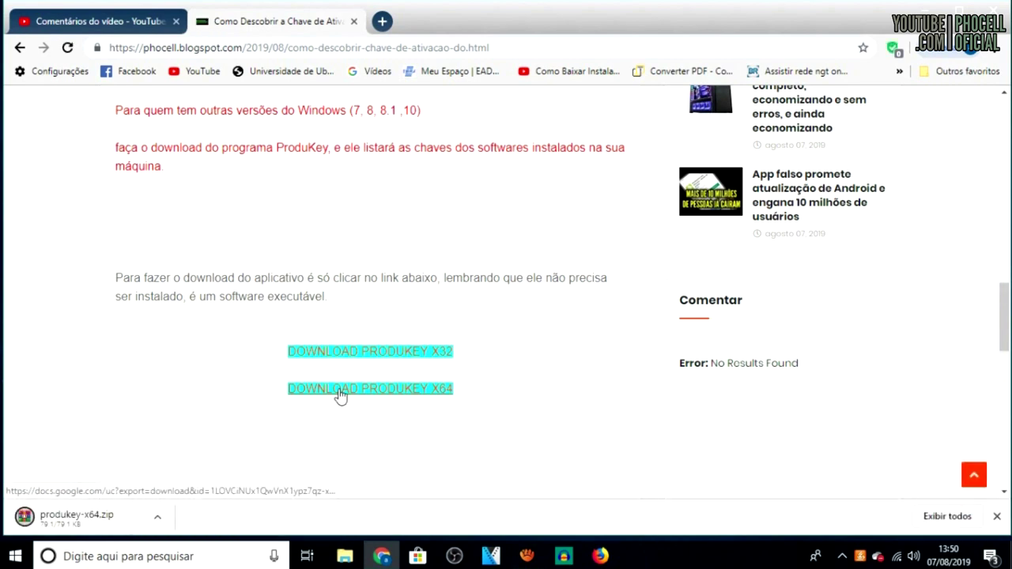
- Show the downloaded produkey-x64.zip in its folder and place a copy of it on the desktop
left_click(159, 522)
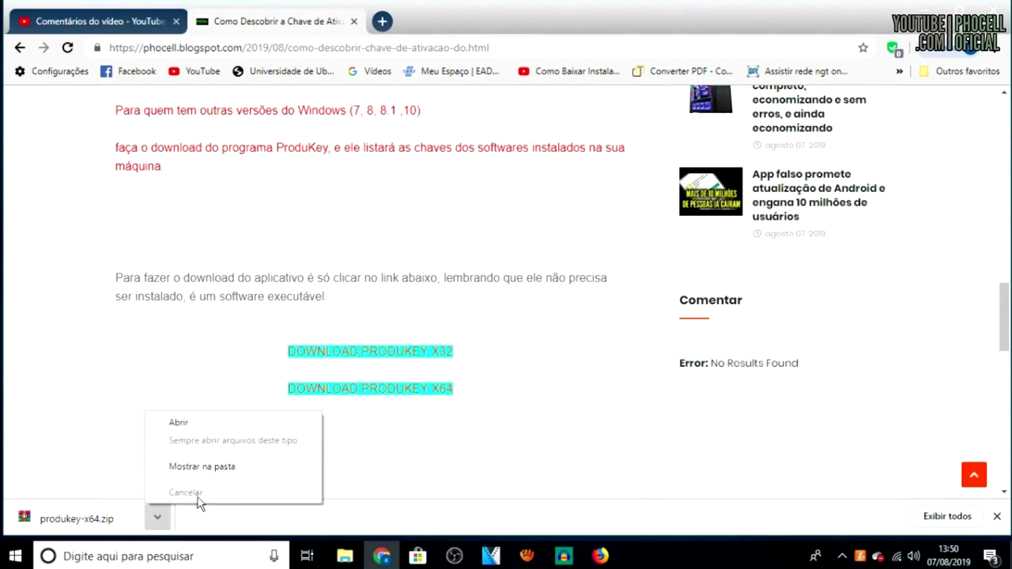
left_click(204, 467)
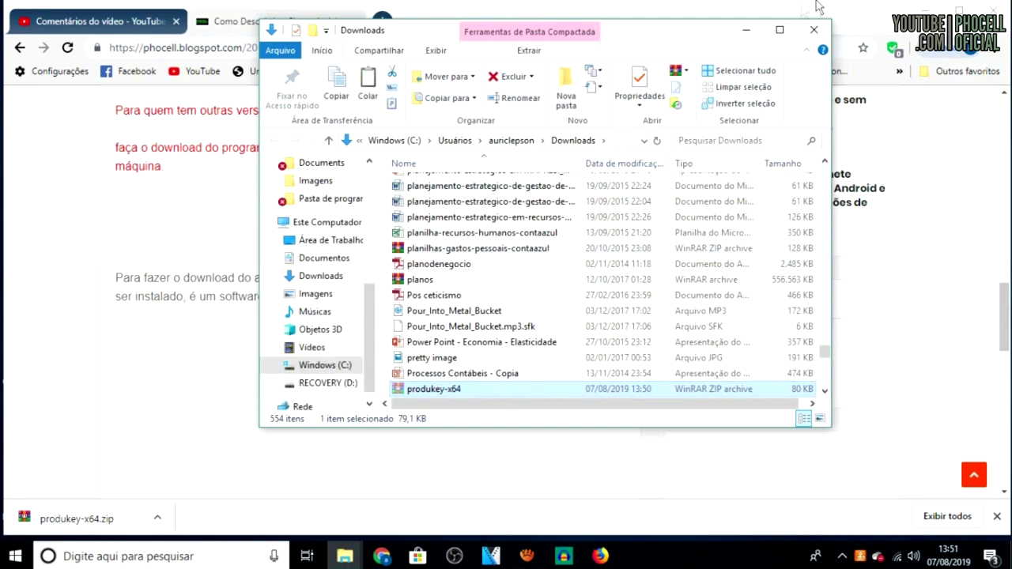
left_click(813, 29)
left_click(919, 11)
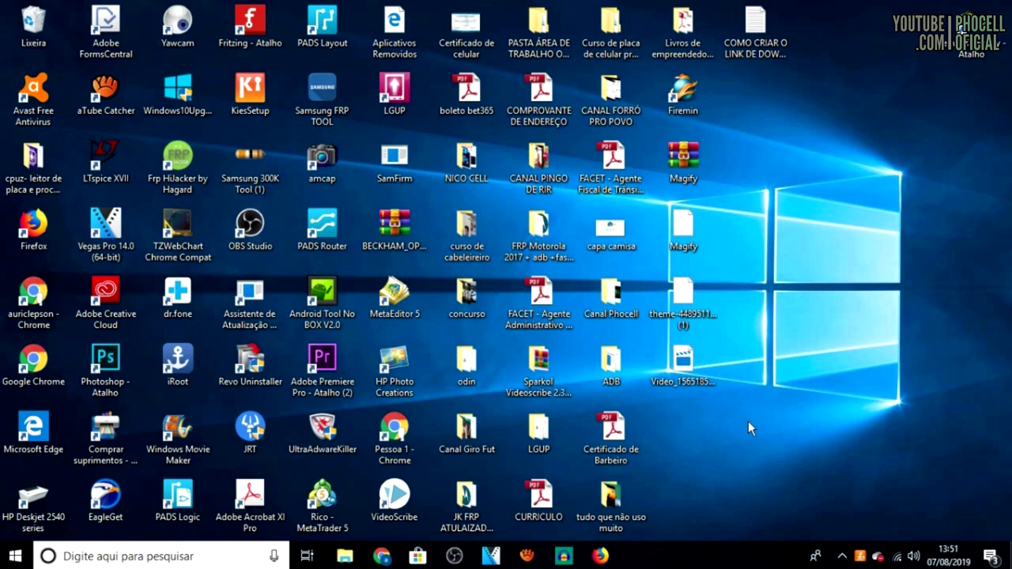
key("ctrl+v")
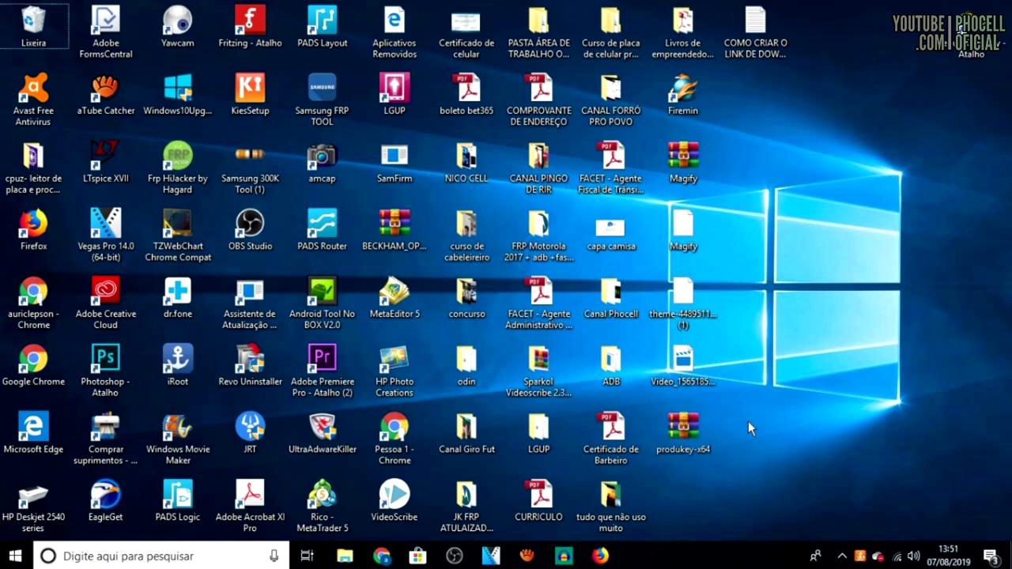
- Extract the produkey-x64 archive directly onto the desktop and launch the extracted ProduKey program
right_click(698, 436)
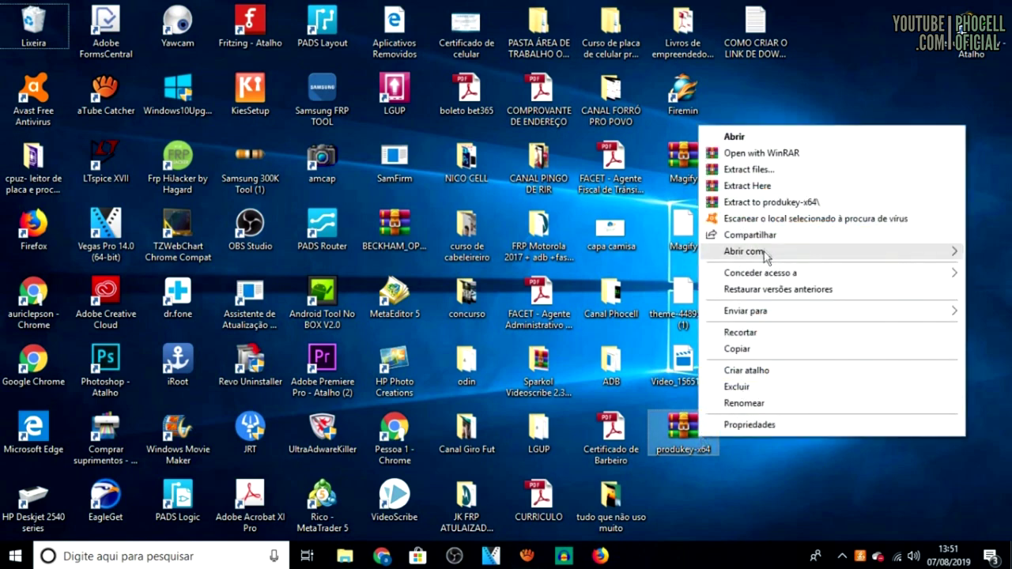
left_click(759, 186)
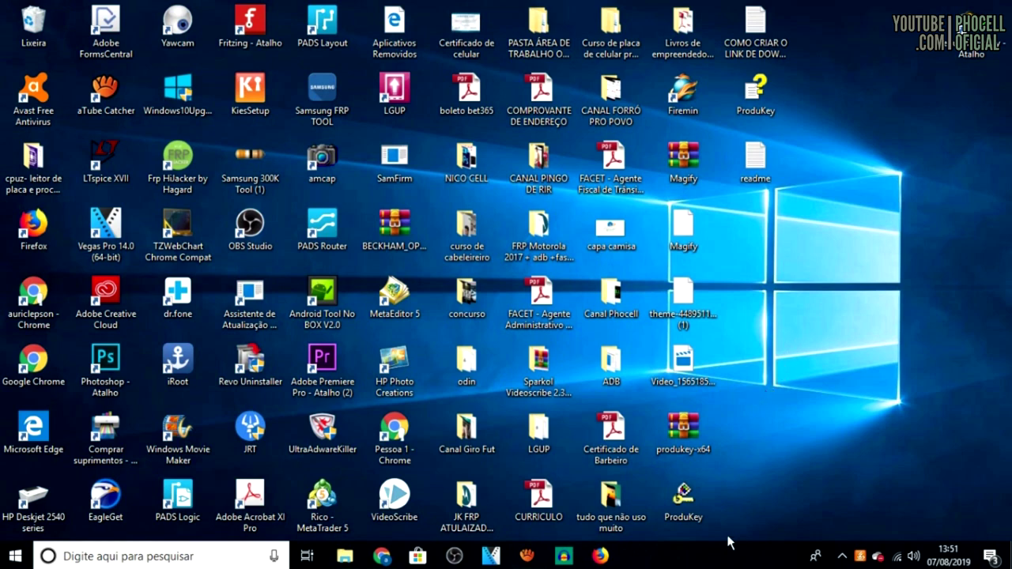
left_click(680, 518)
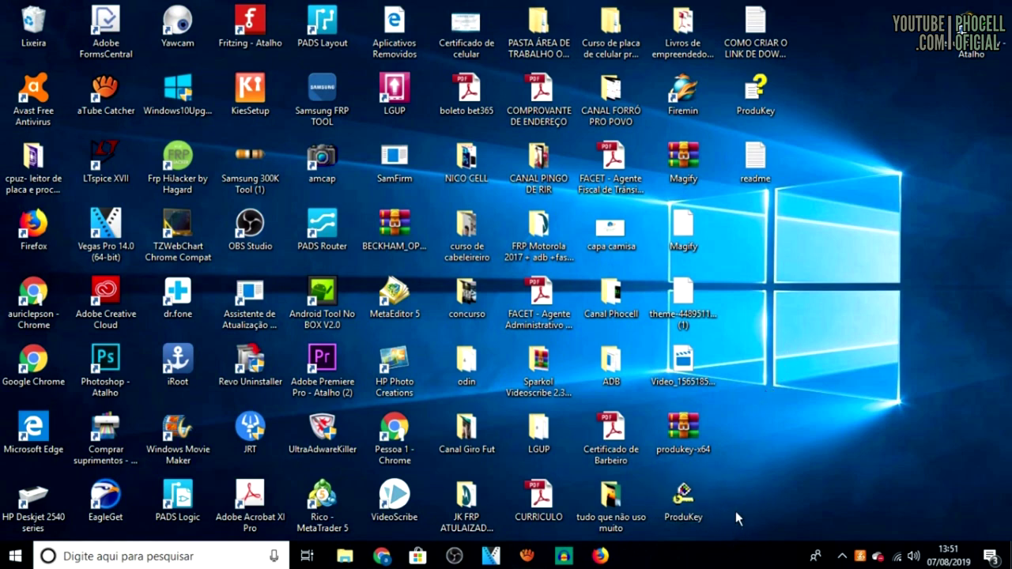
double_click(686, 502)
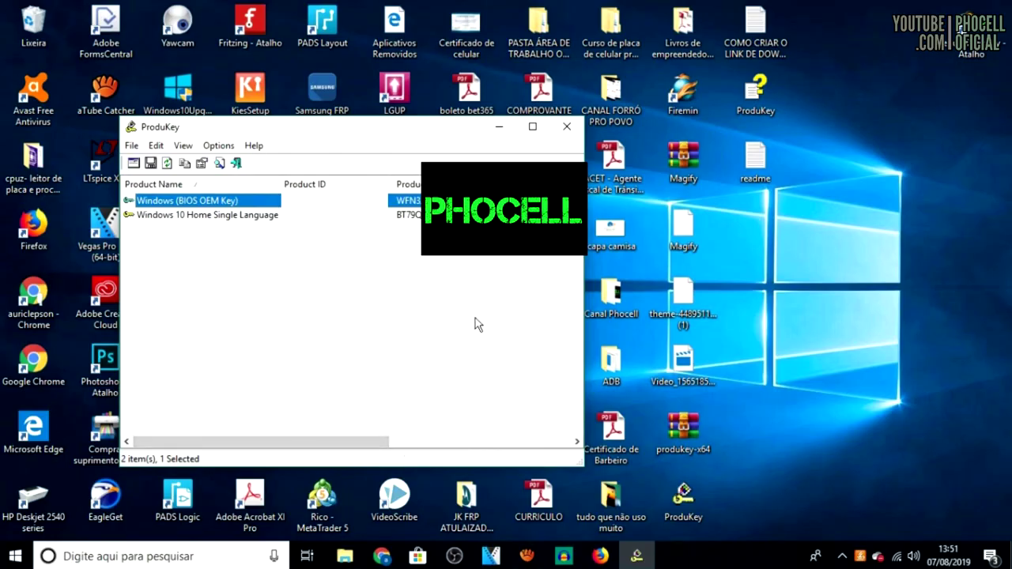
- Examine the Windows (BIOS OEM Key) and Windows 10 Home Single Language entries in the product key list
left_click(164, 219)
left_click(166, 251)
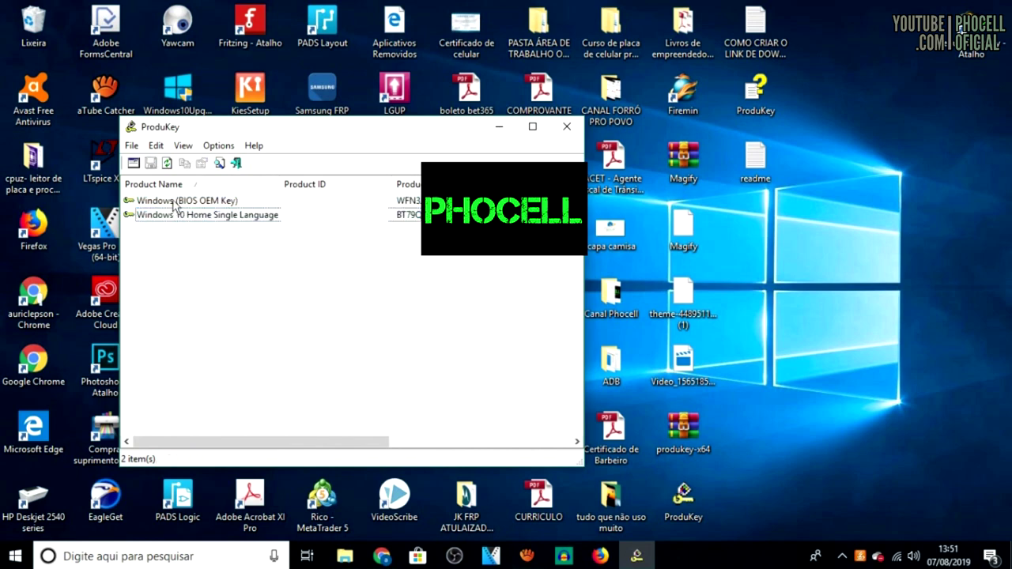
left_click(173, 202)
left_click(176, 215)
left_click(170, 252)
left_click(255, 202)
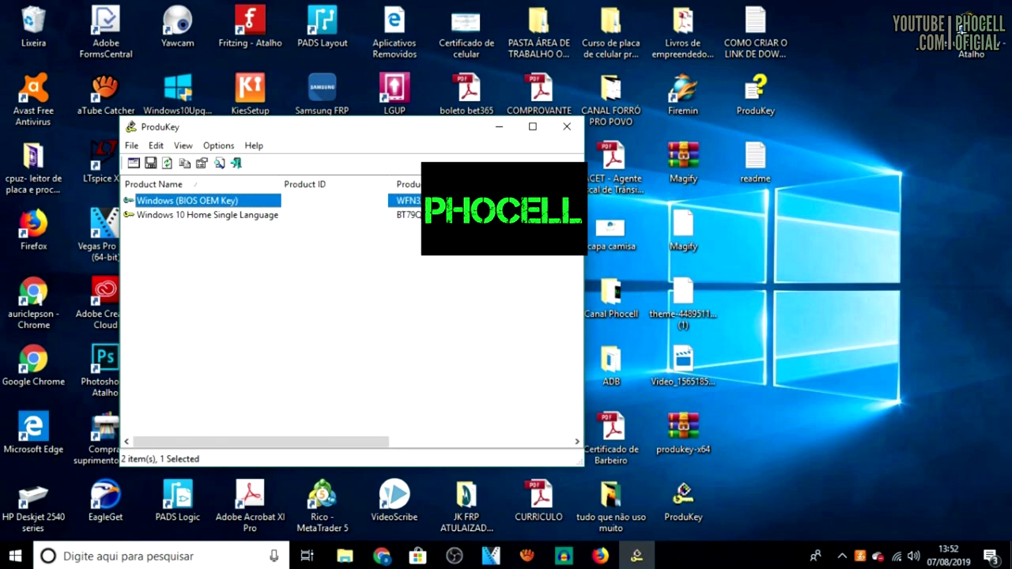
key("ctrl+space")
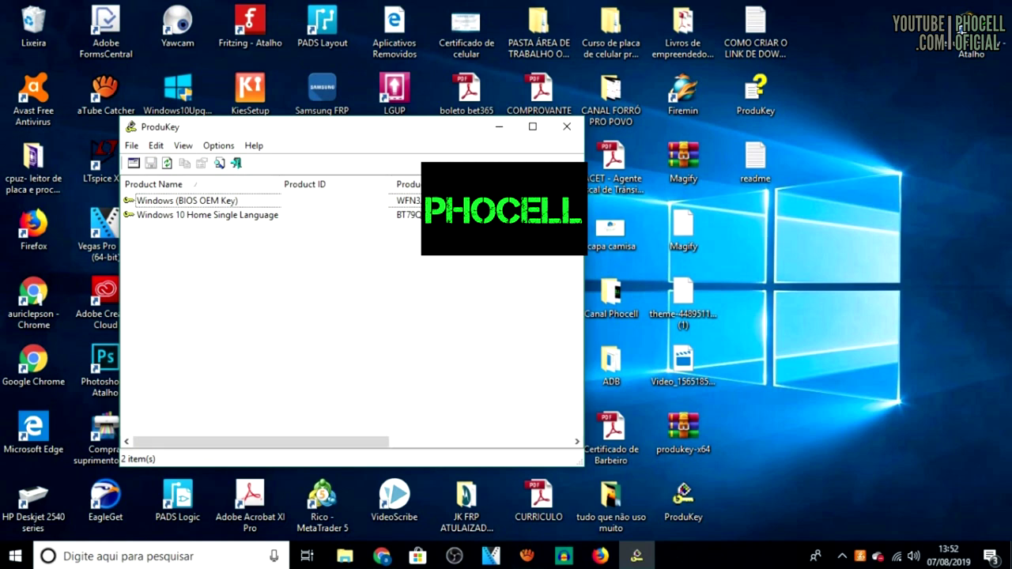
left_click(212, 202)
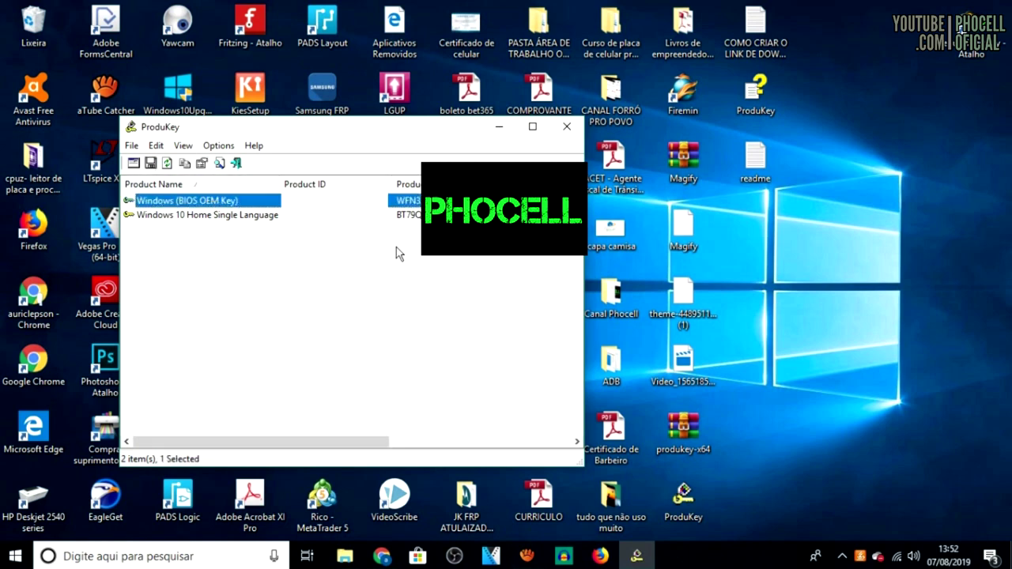
left_click(349, 264)
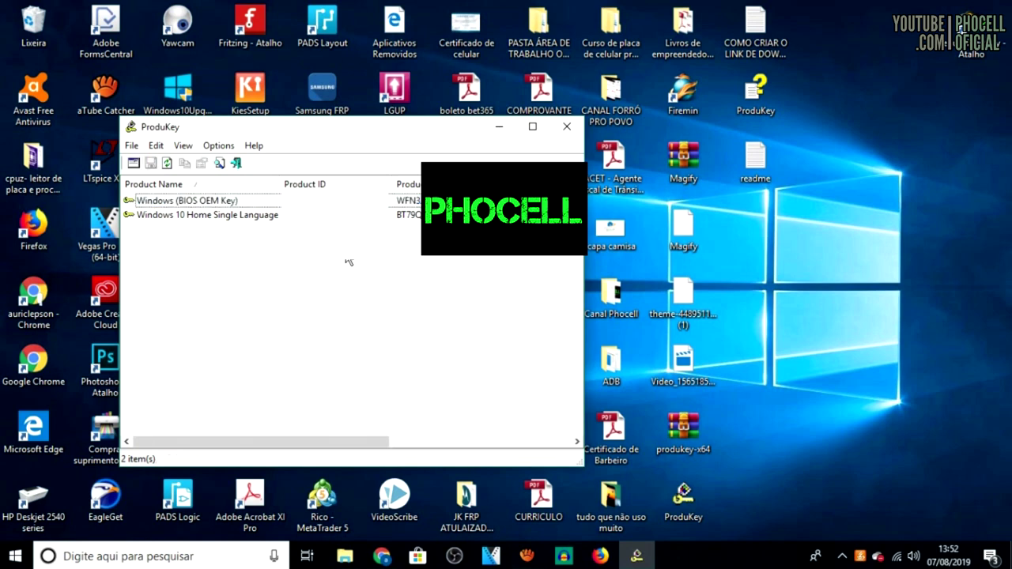
left_click(198, 203)
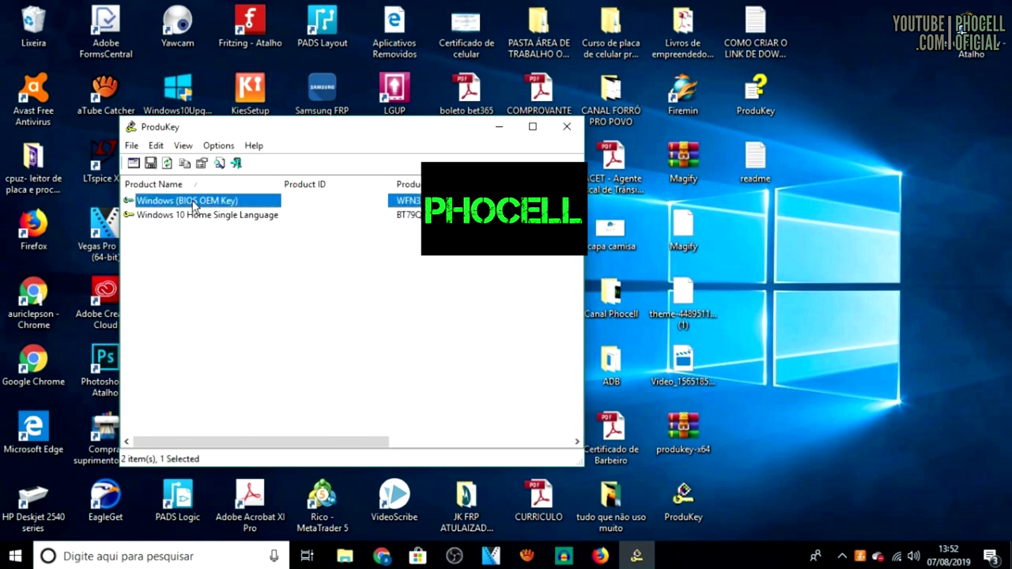
left_click(366, 287)
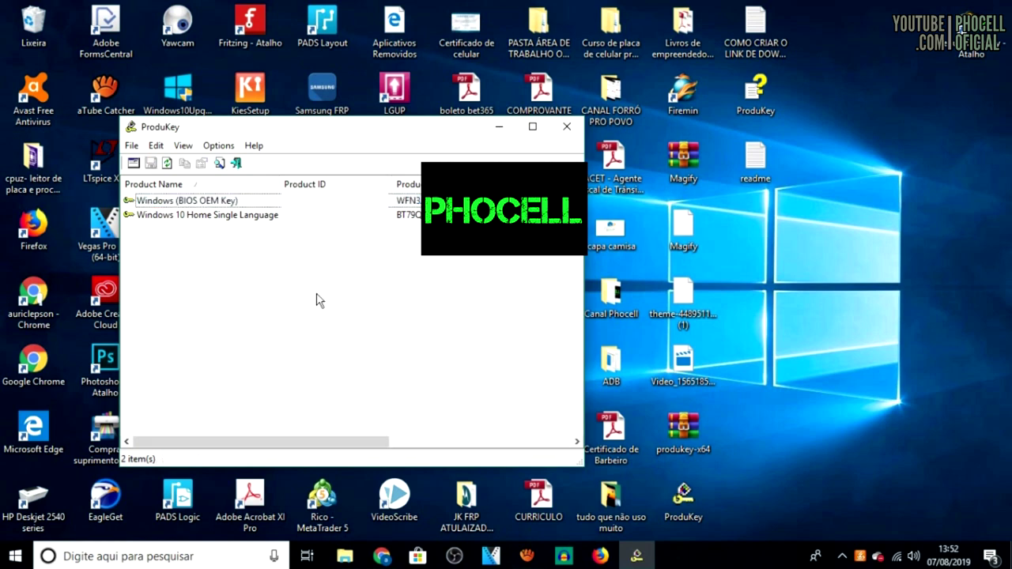
left_click(242, 202)
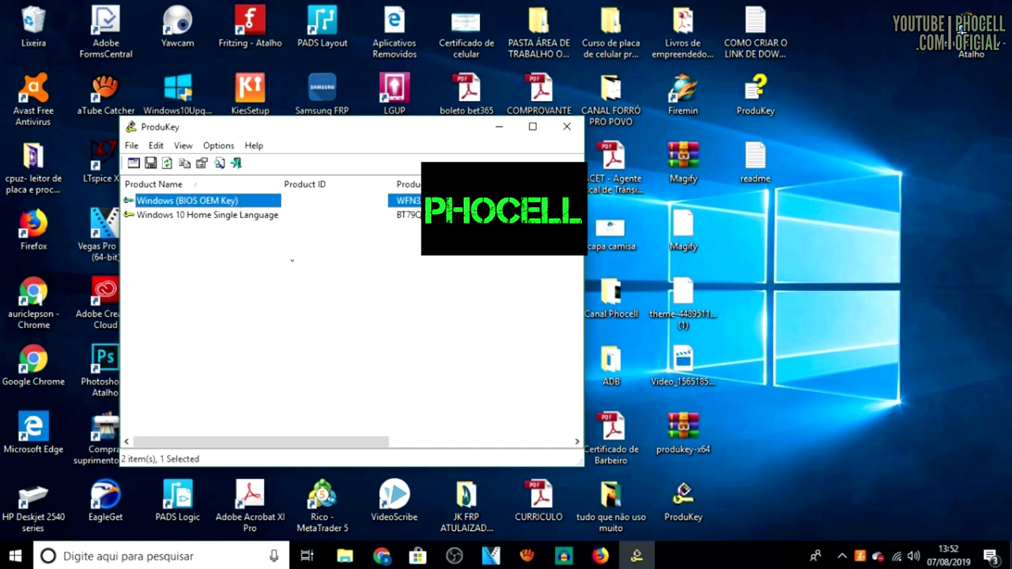
left_click(263, 243)
left_click(190, 221)
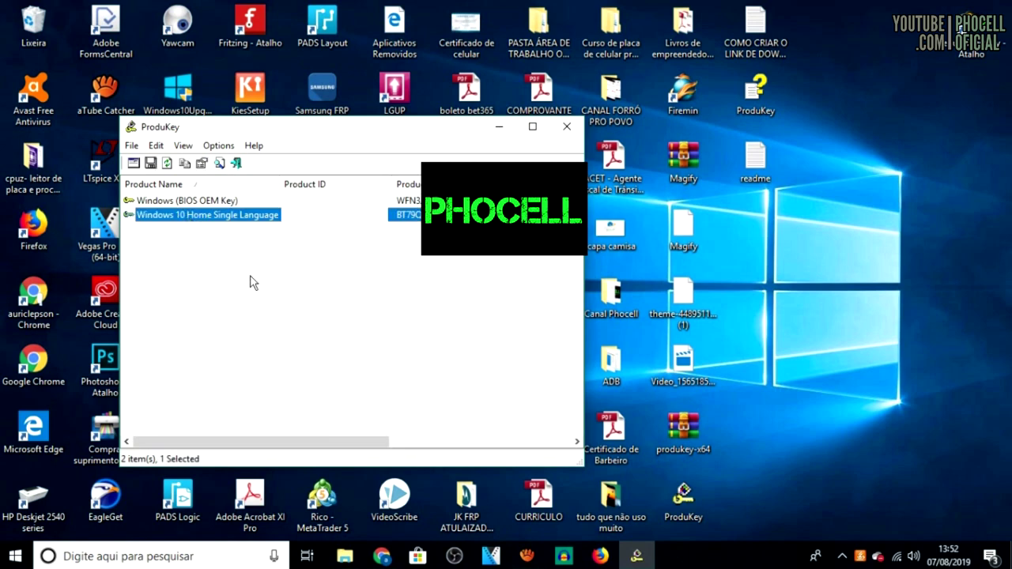
left_click(357, 266)
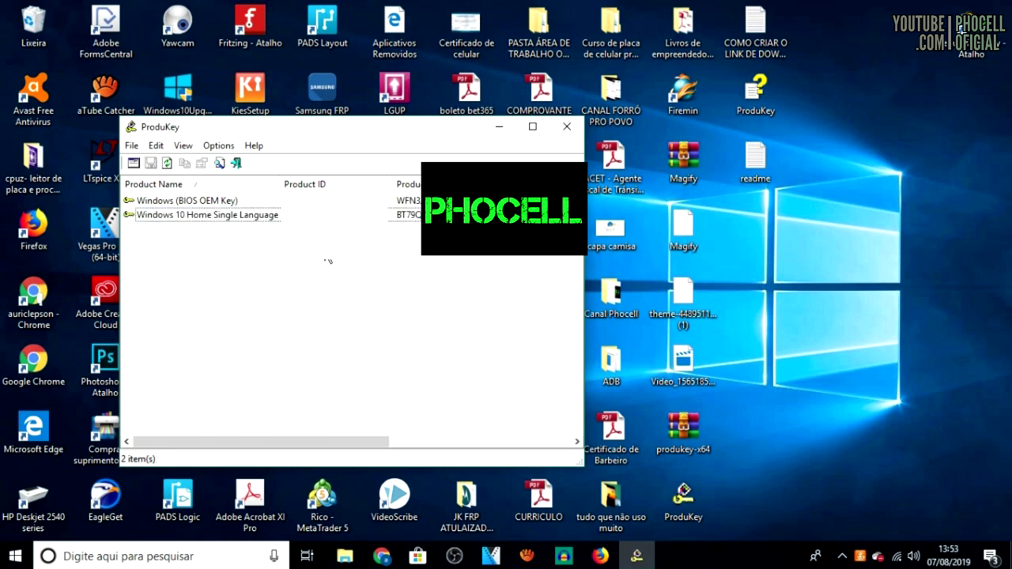
left_click(253, 202)
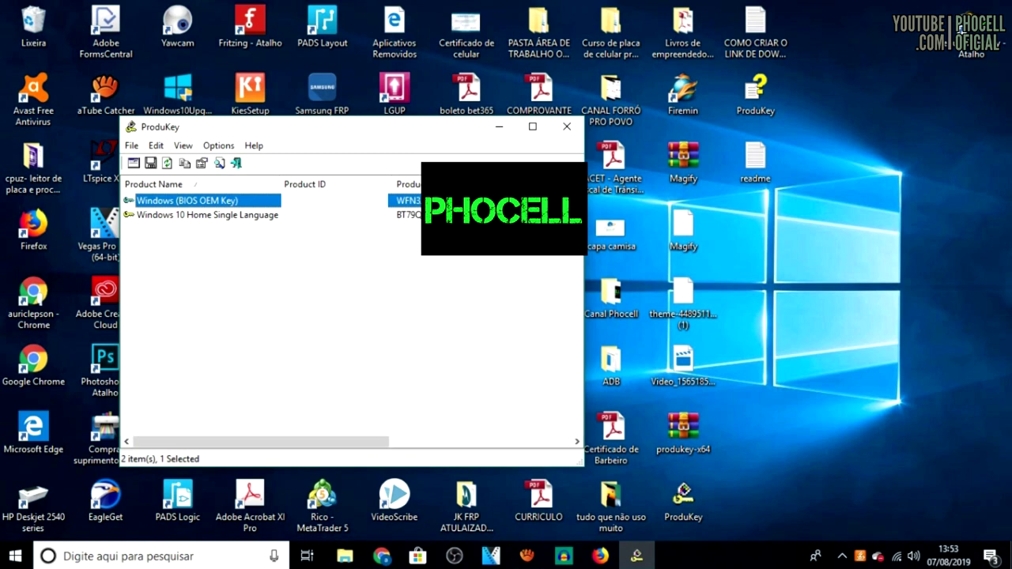
key("ctrl+space")
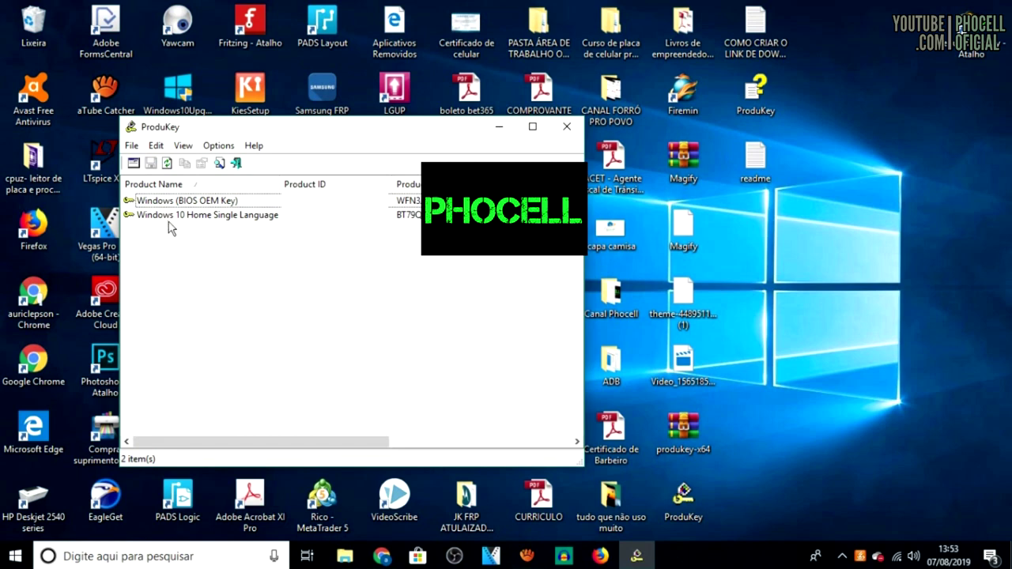
left_click(202, 201)
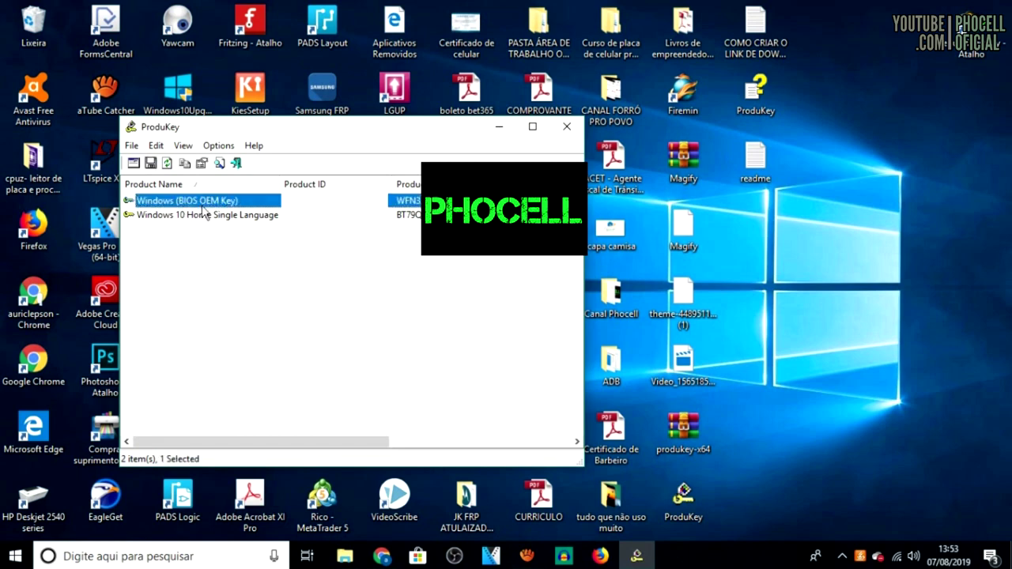
left_click(197, 216)
left_click(203, 202, "shift")
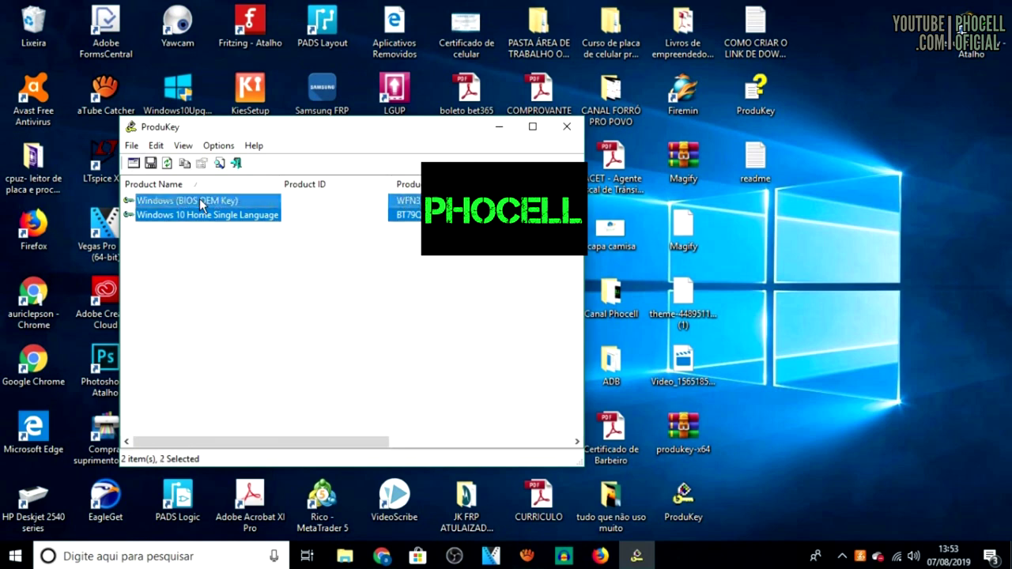
left_click(202, 242)
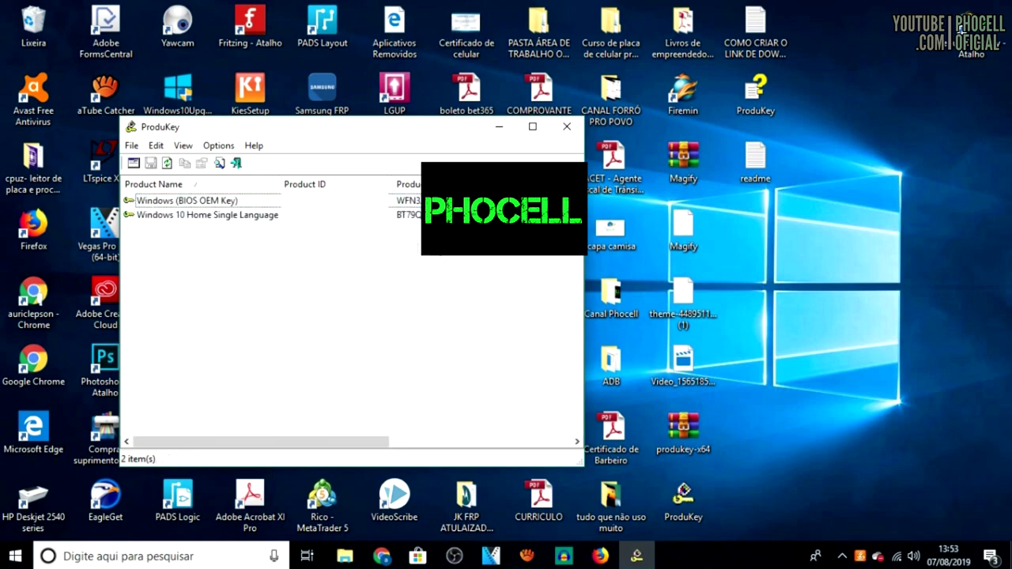